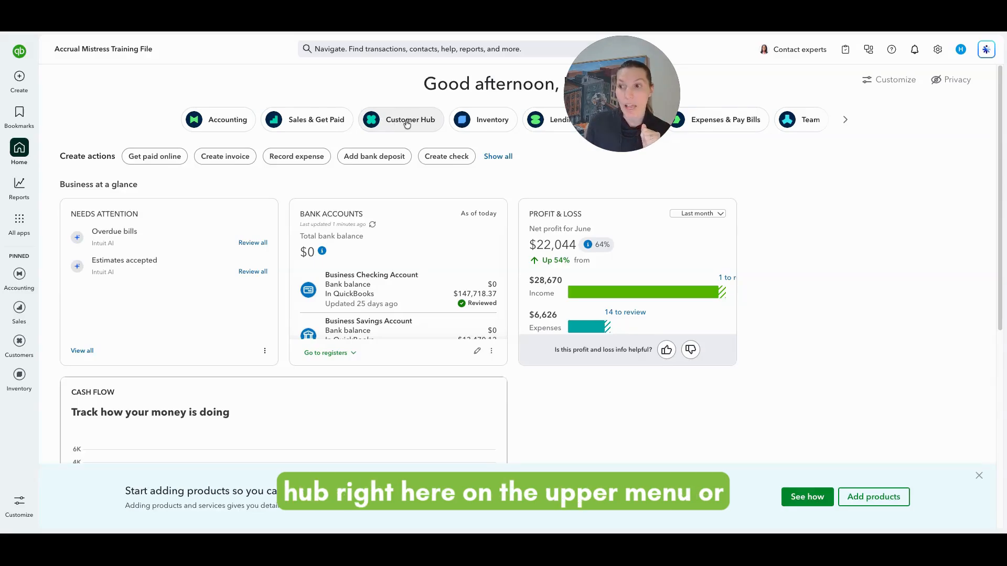
# Step: Open the Customers & leads page of the Customer Hub
pyautogui.moveTo(22, 219)
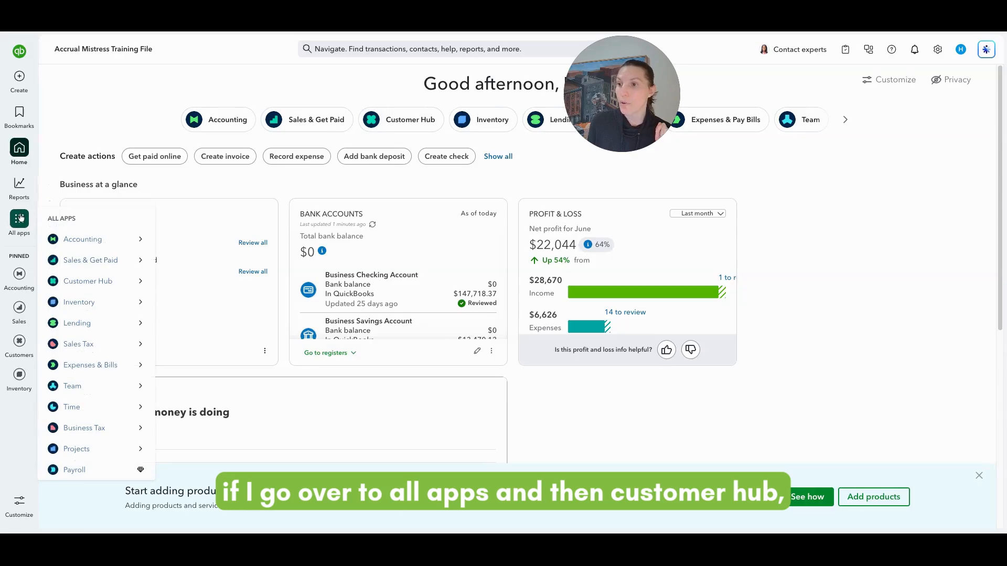
pyautogui.moveTo(135, 285)
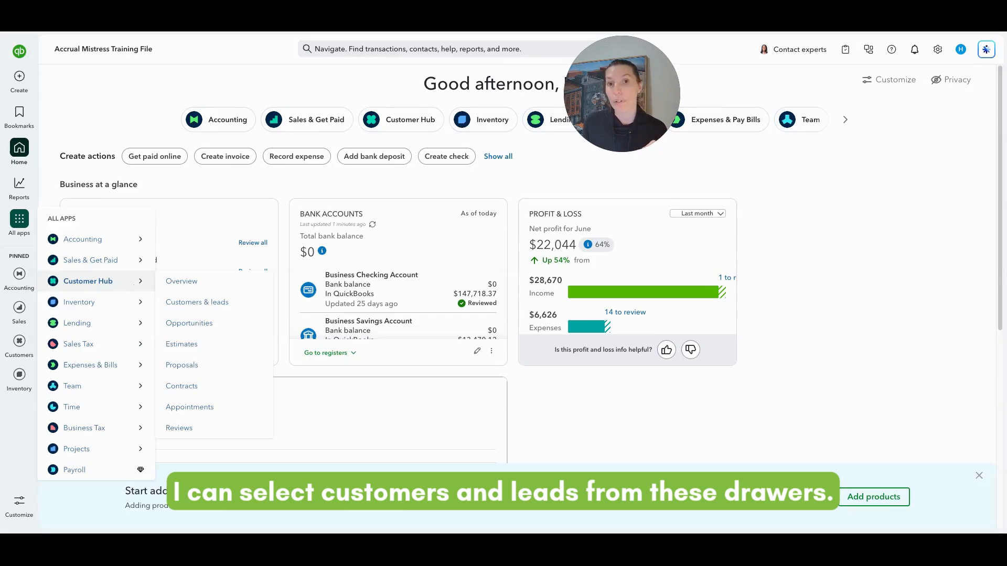
pyautogui.click(196, 306)
# Step: Look through the customer list and the income summary on the Customers & leads page
pyautogui.scroll(-5, 577, 294)
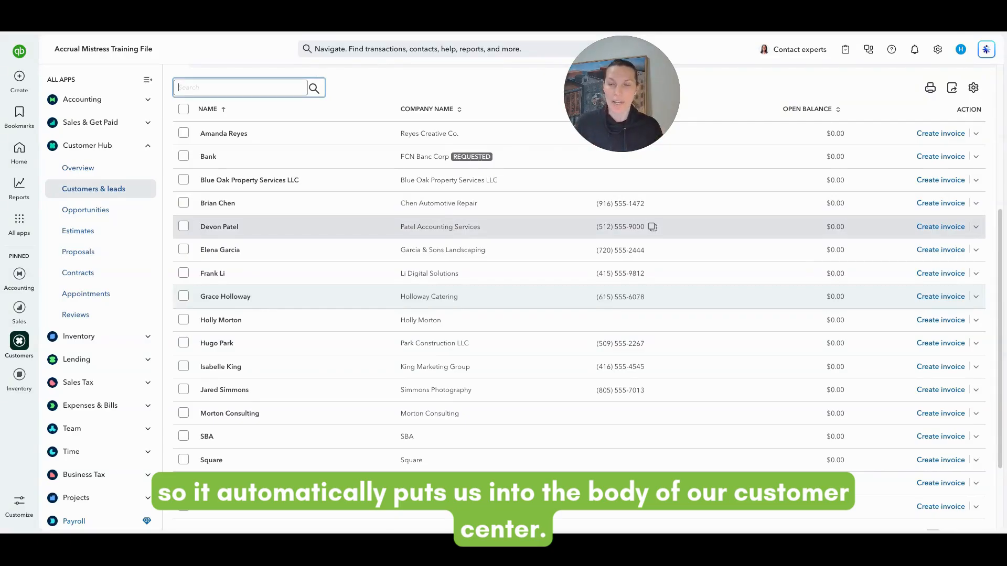
pyautogui.scroll(5, 433, 241)
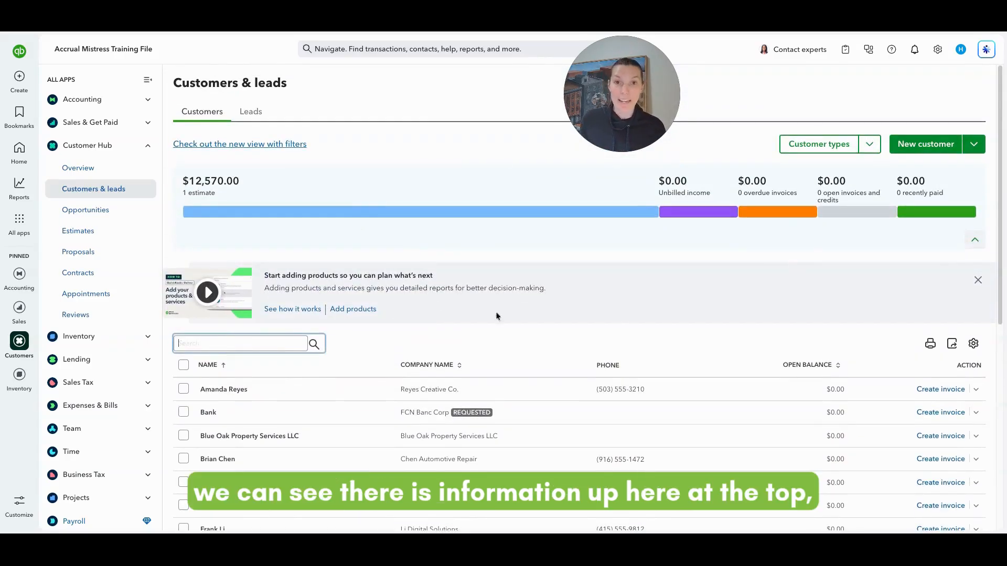
pyautogui.scroll(-4, 793, 231)
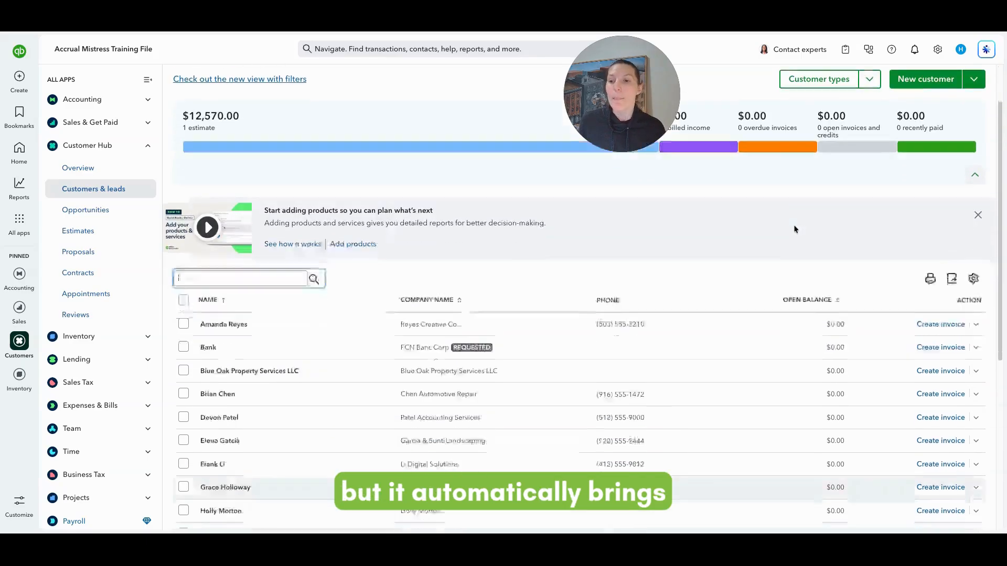
pyautogui.scroll(-2, 741, 288)
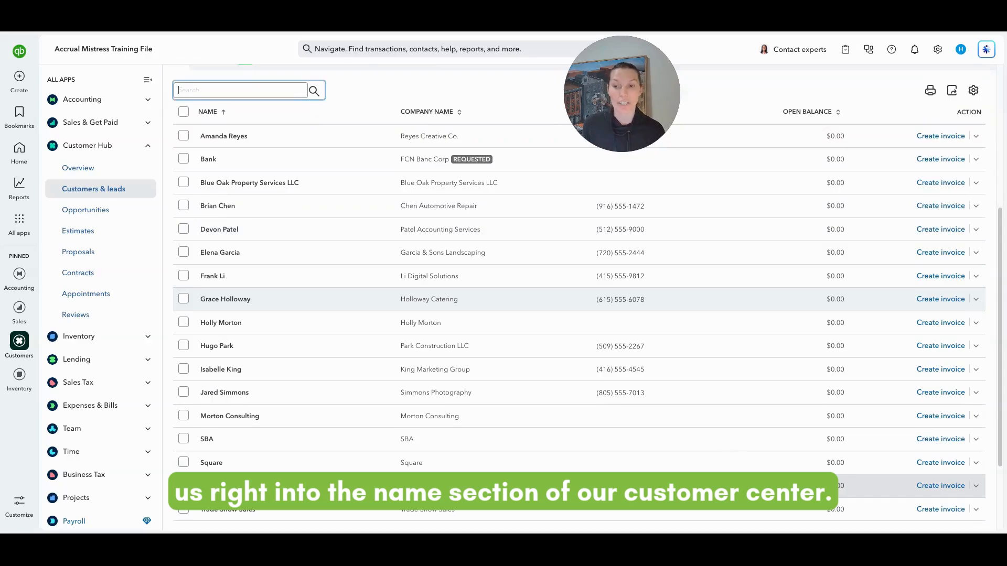
pyautogui.scroll(-1, 584, 298)
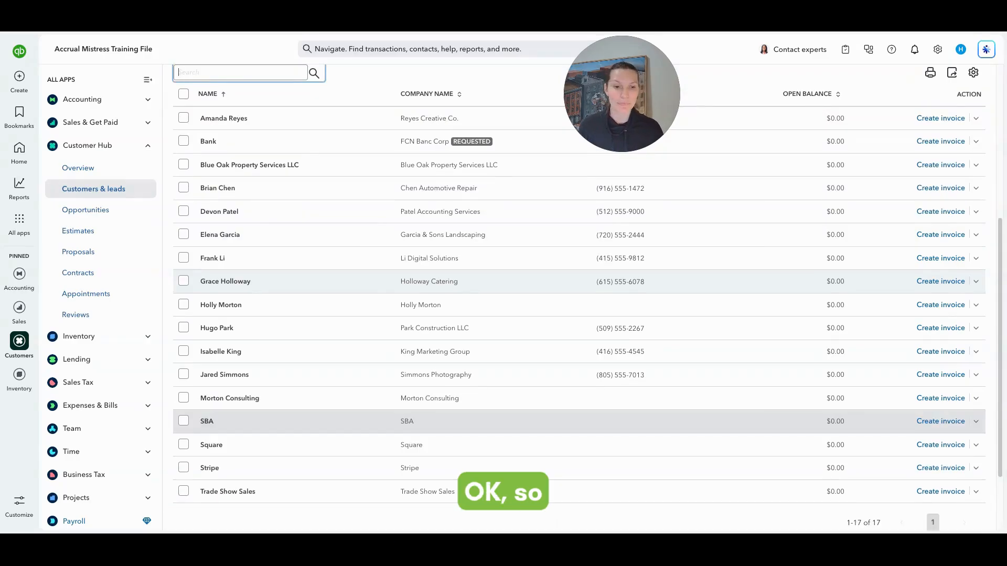
pyautogui.scroll(3, 604, 426)
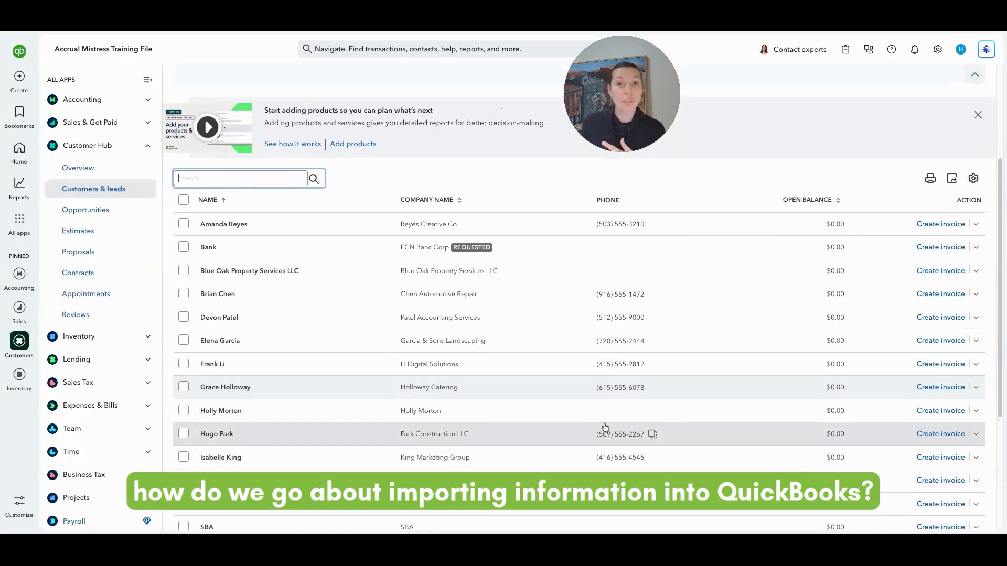
pyautogui.scroll(4, 608, 426)
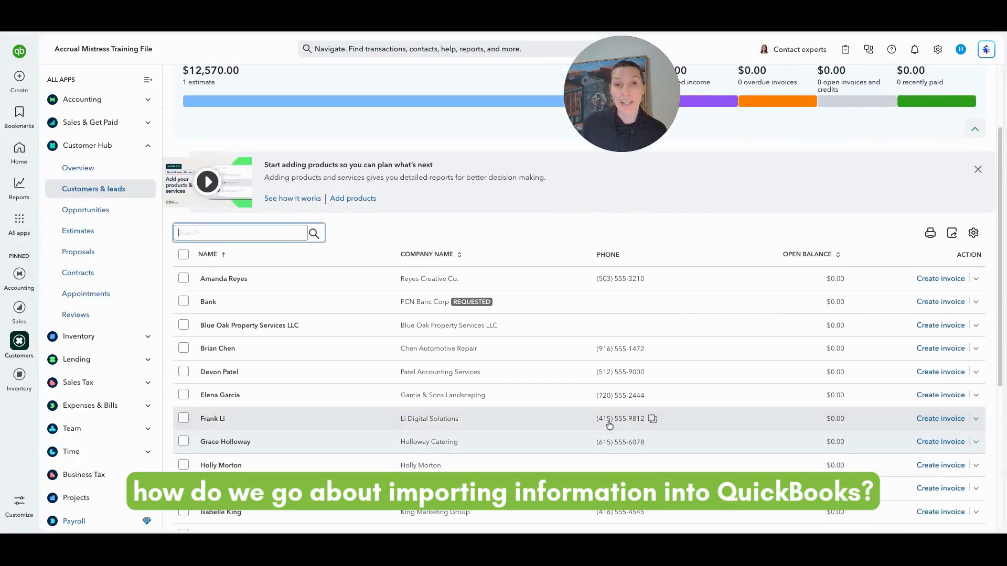
pyautogui.scroll(1, 617, 424)
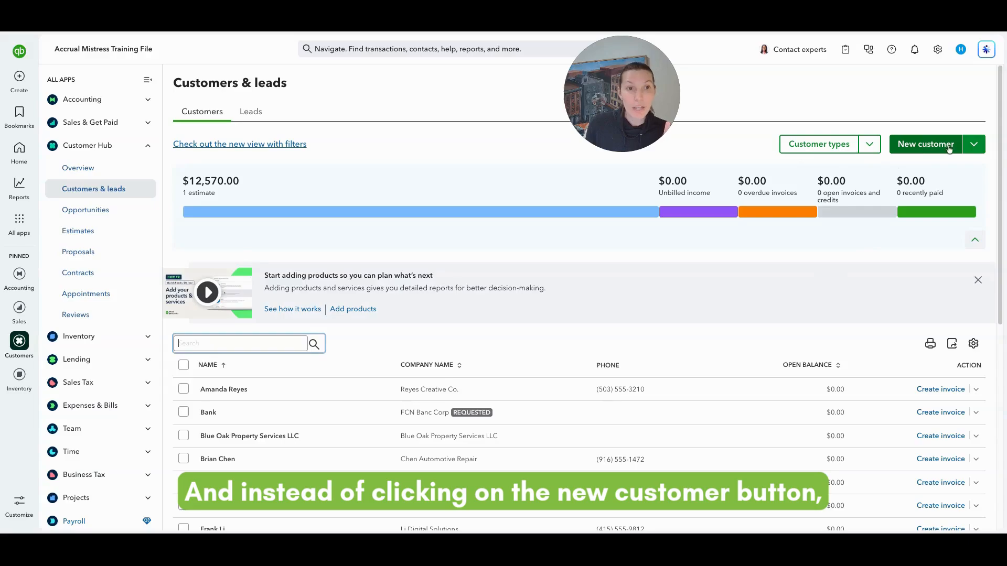
# Step: Start a customer import, choose QBO_Bulk_Customer_Import_Demo_Final.xlsx as the source file and continue to the field mapping
pyautogui.click(976, 149)
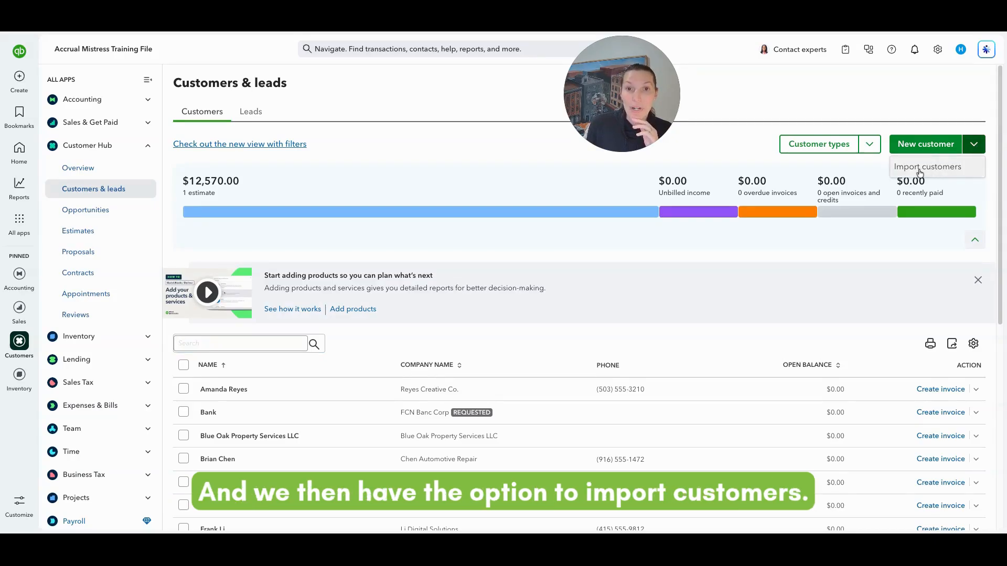
pyautogui.click(919, 169)
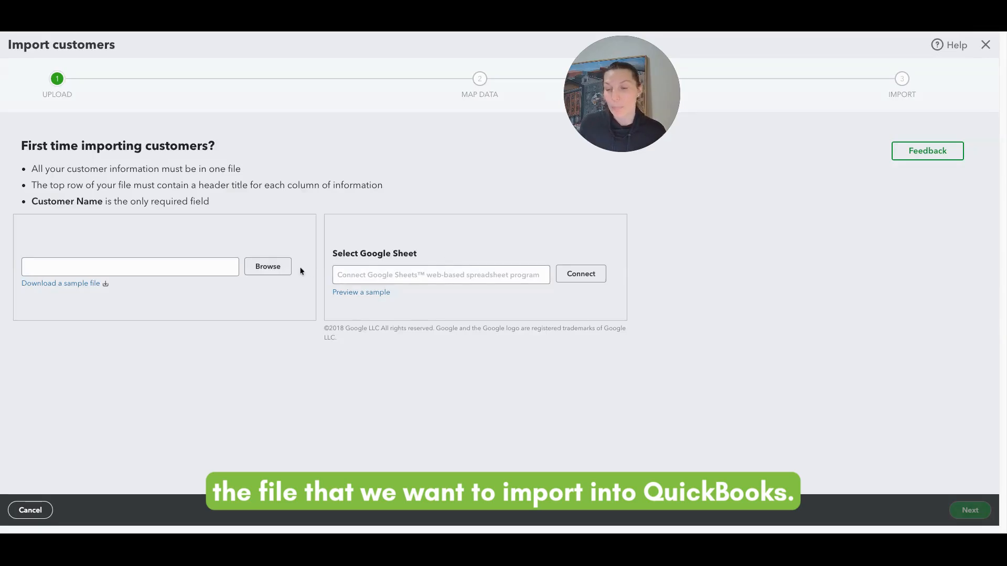
pyautogui.click(275, 270)
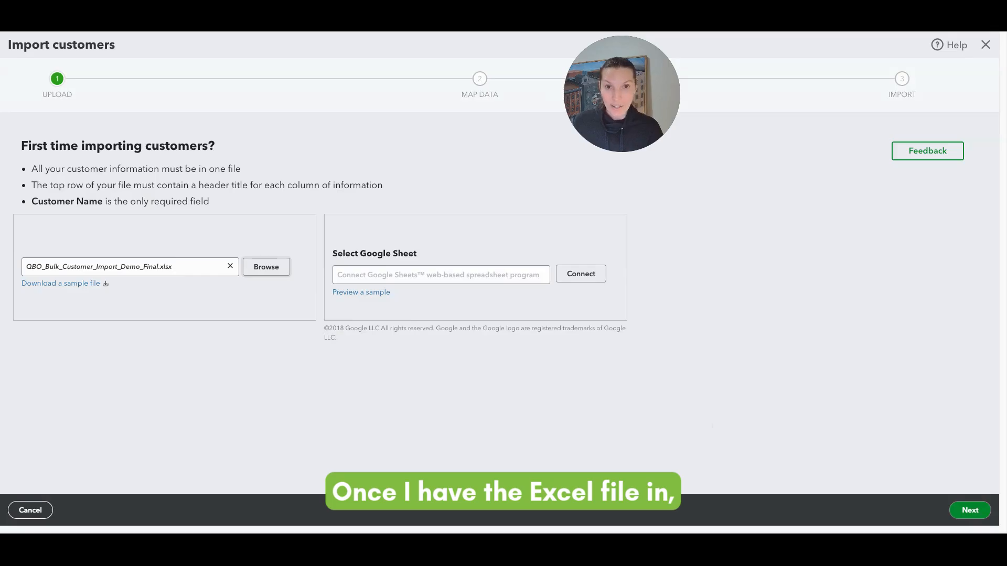
pyautogui.click(958, 512)
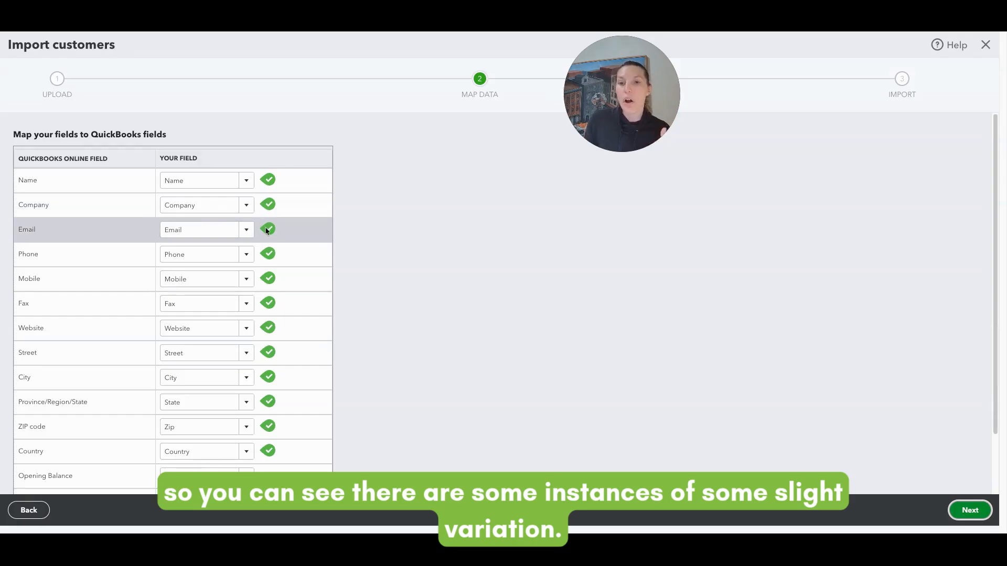
# Step: Check how each QuickBooks Online field, from Name to Customer Type, is matched to the columns of the uploaded file
pyautogui.scroll(-1, 266, 231)
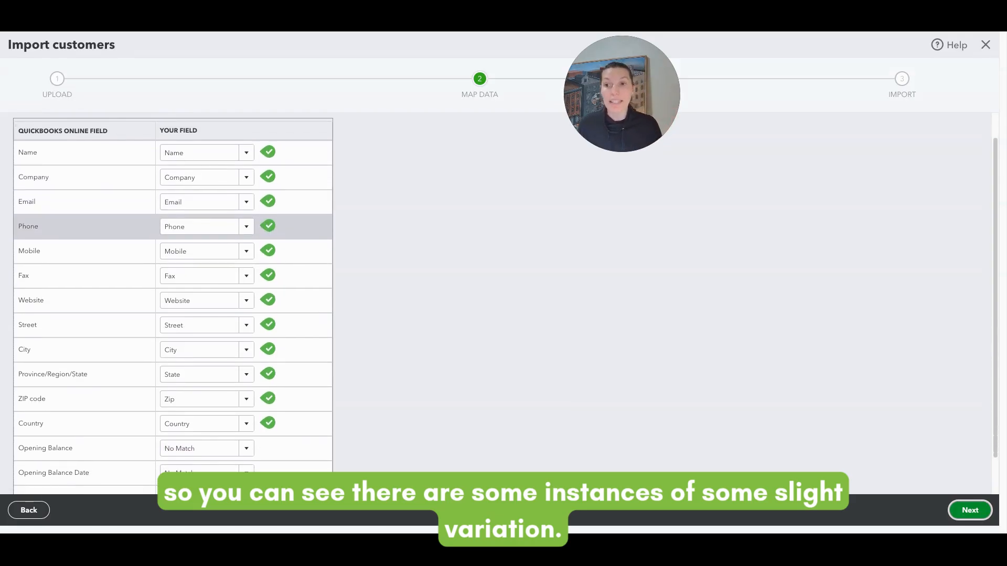
pyautogui.scroll(-1, 263, 251)
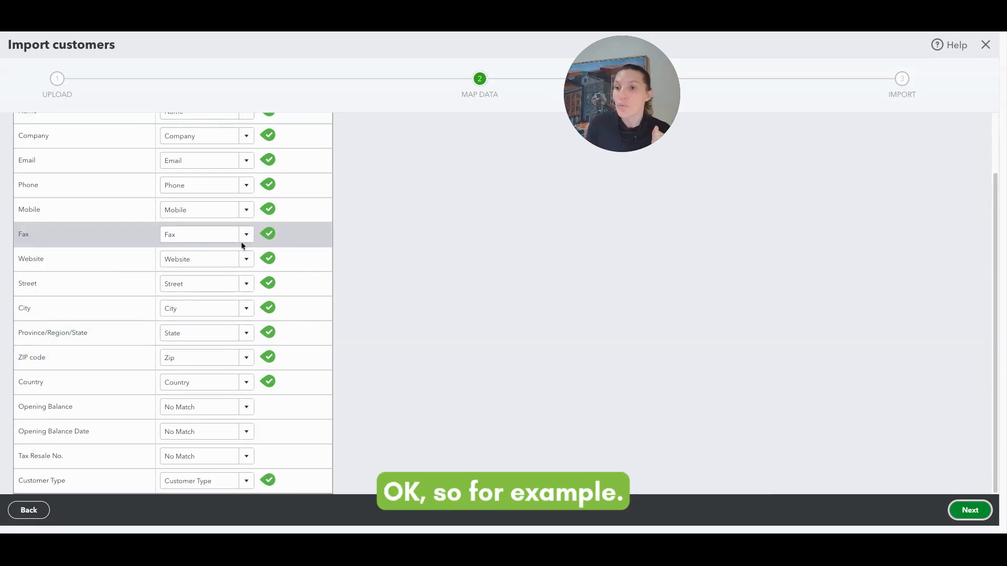
pyautogui.scroll(2, 91, 278)
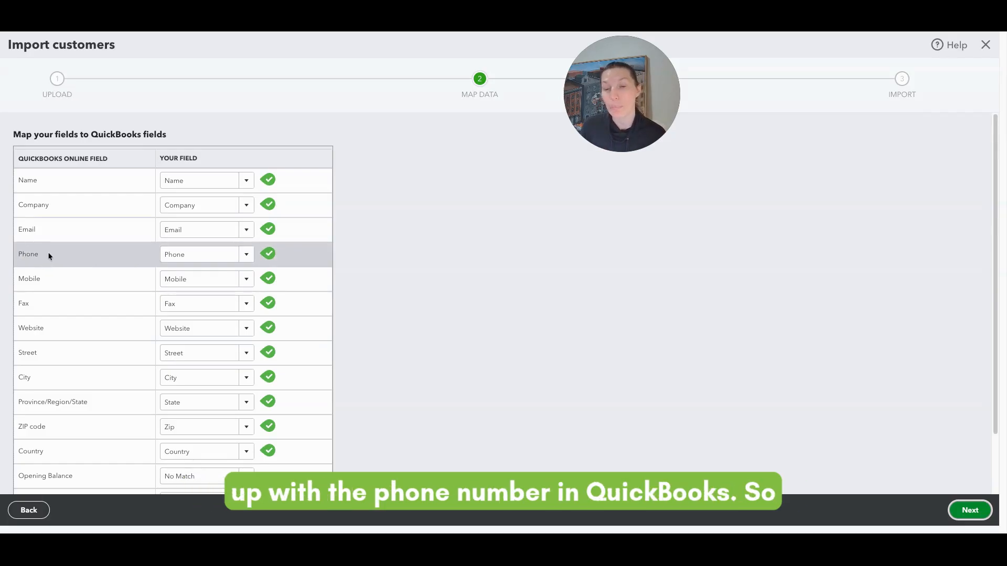
pyautogui.scroll(-1, 60, 258)
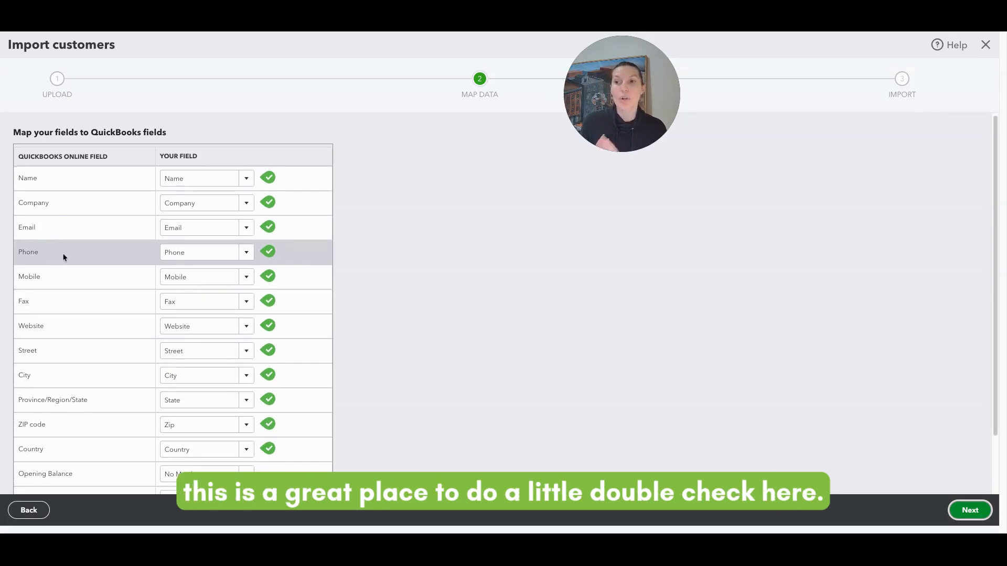
pyautogui.scroll(-1, 63, 256)
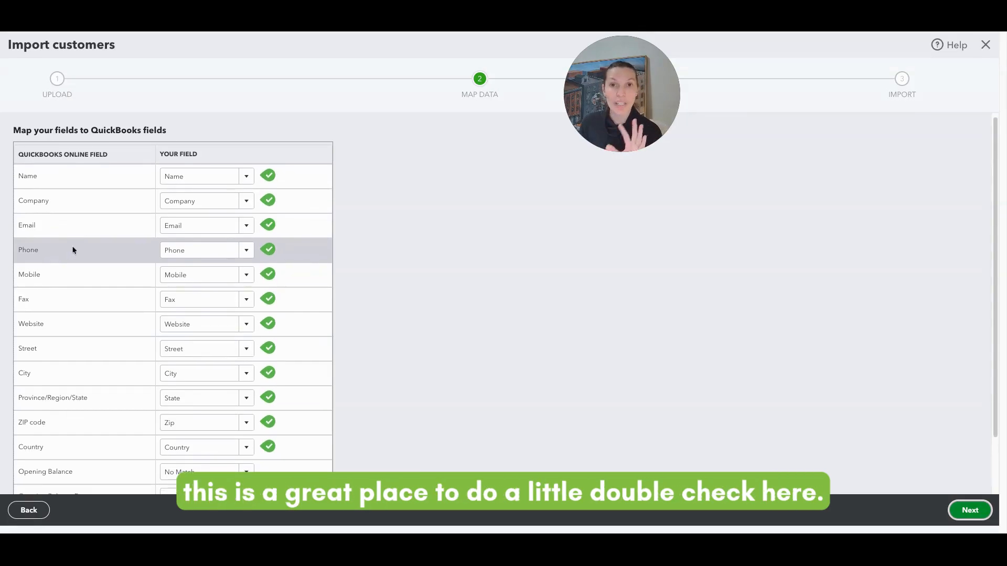
pyautogui.scroll(-1, 90, 255)
pyautogui.scroll(-1, 99, 254)
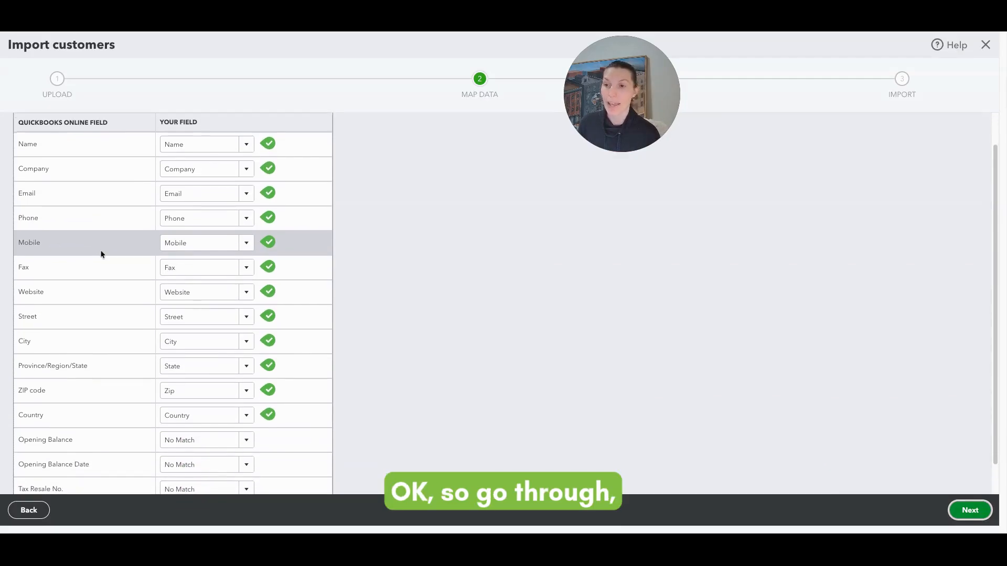
pyautogui.scroll(-1, 106, 253)
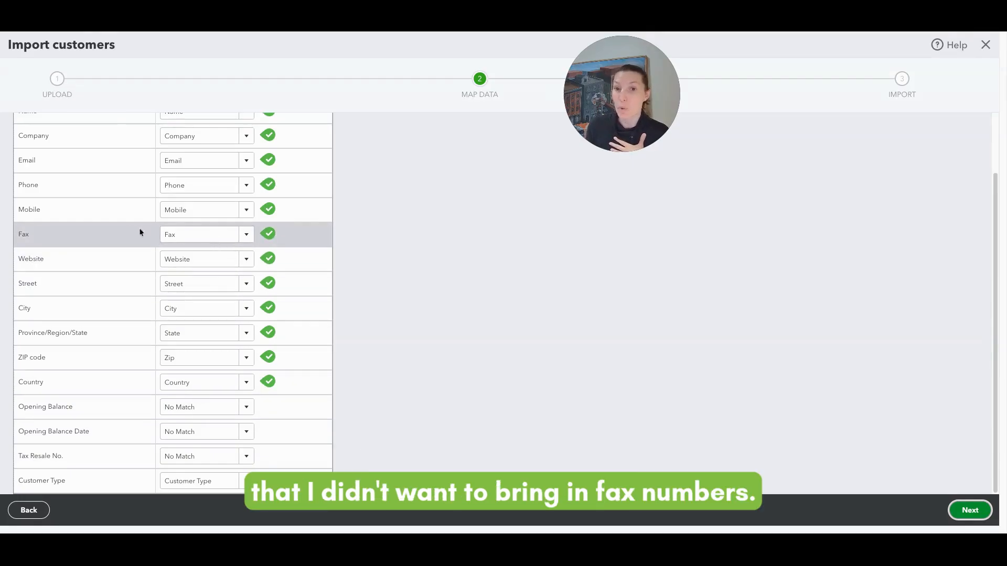
# Step: Try setting the Fax field to No Match, and map it back to the Fax column
pyautogui.click(247, 239)
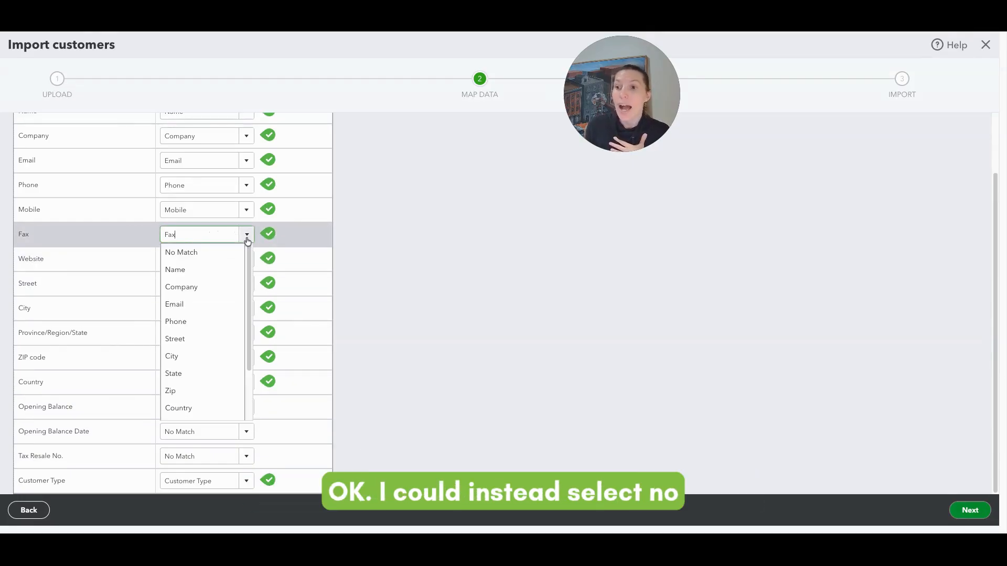
pyautogui.click(214, 252)
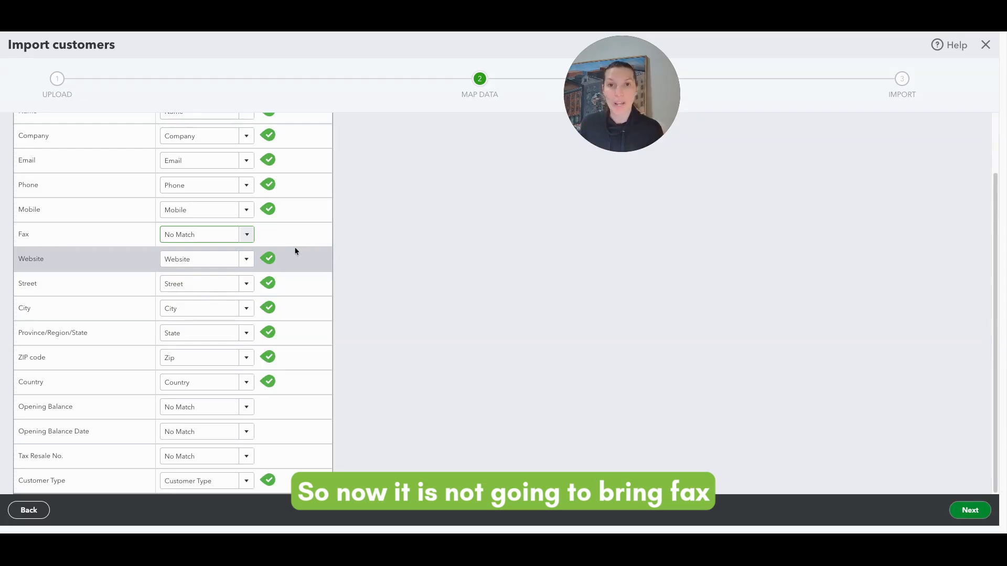
pyautogui.click(248, 234)
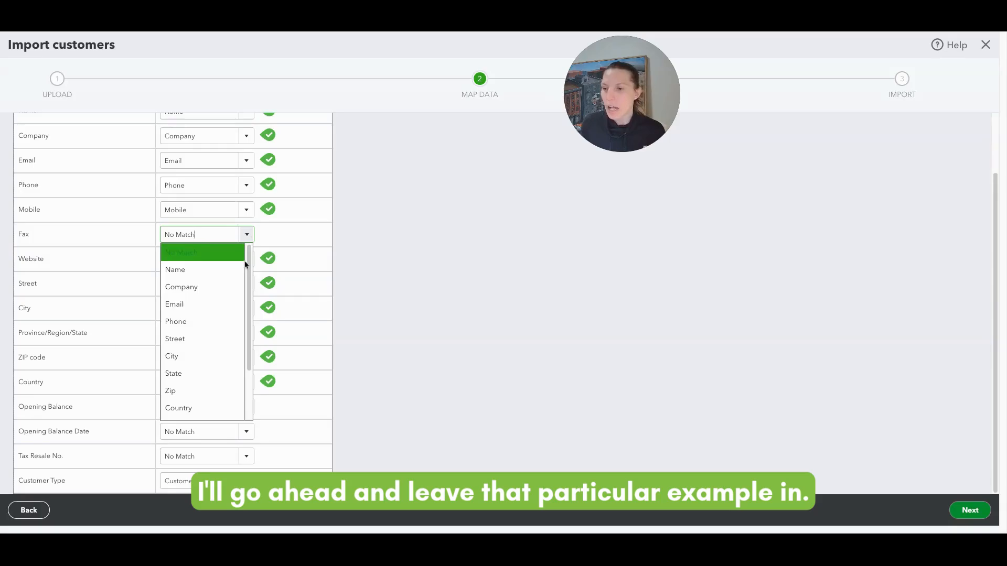
pyautogui.scroll(-3, 203, 369)
pyautogui.click(196, 378)
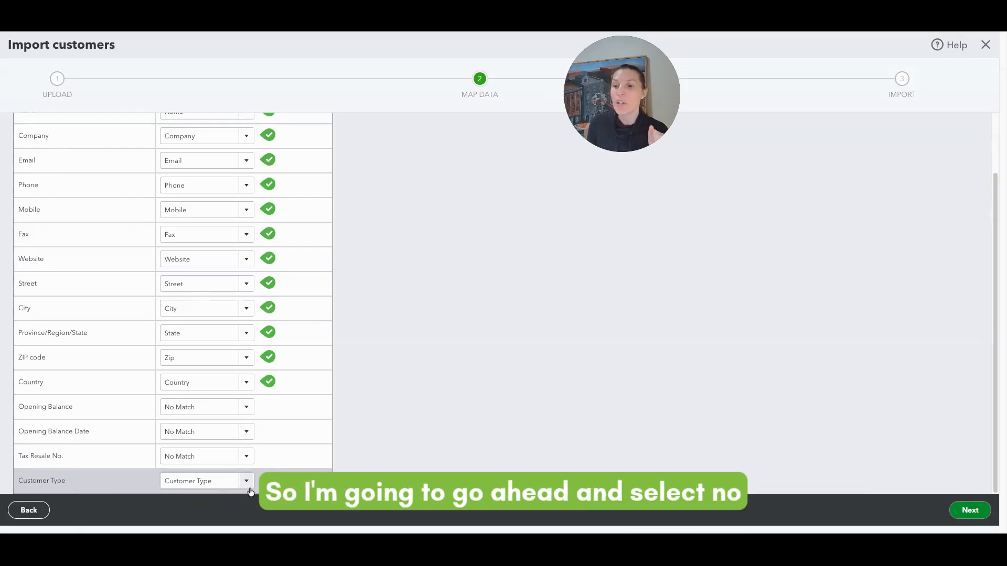
# Step: Set the Customer Type field to No Match and continue to the import preview
pyautogui.click(243, 483)
pyautogui.click(203, 304)
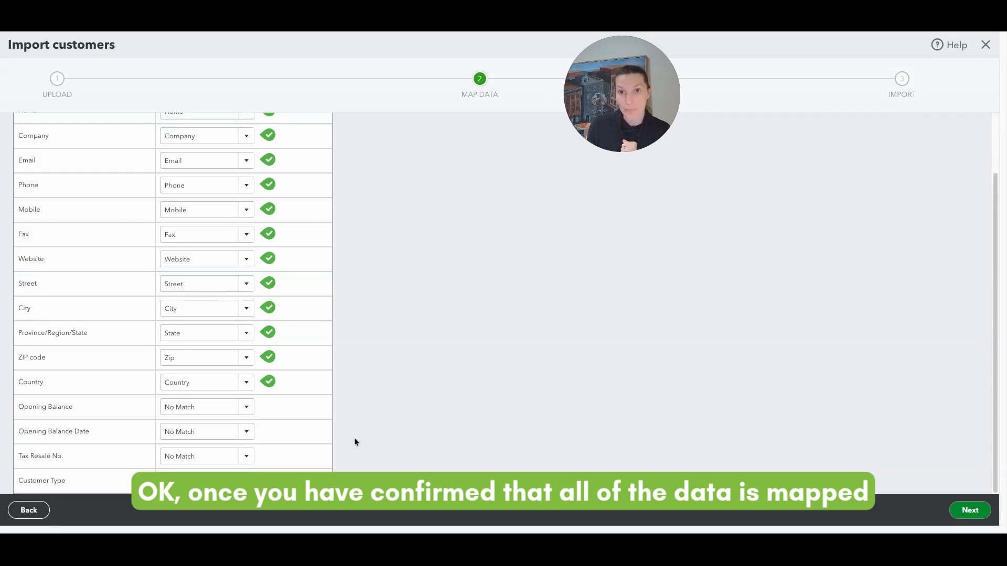
pyautogui.scroll(3, 357, 441)
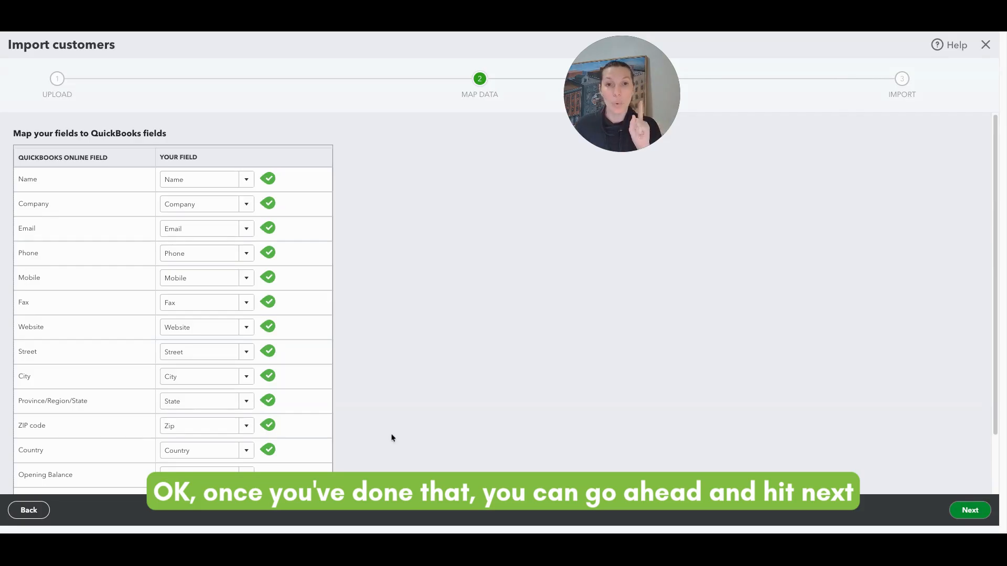
pyautogui.click(961, 508)
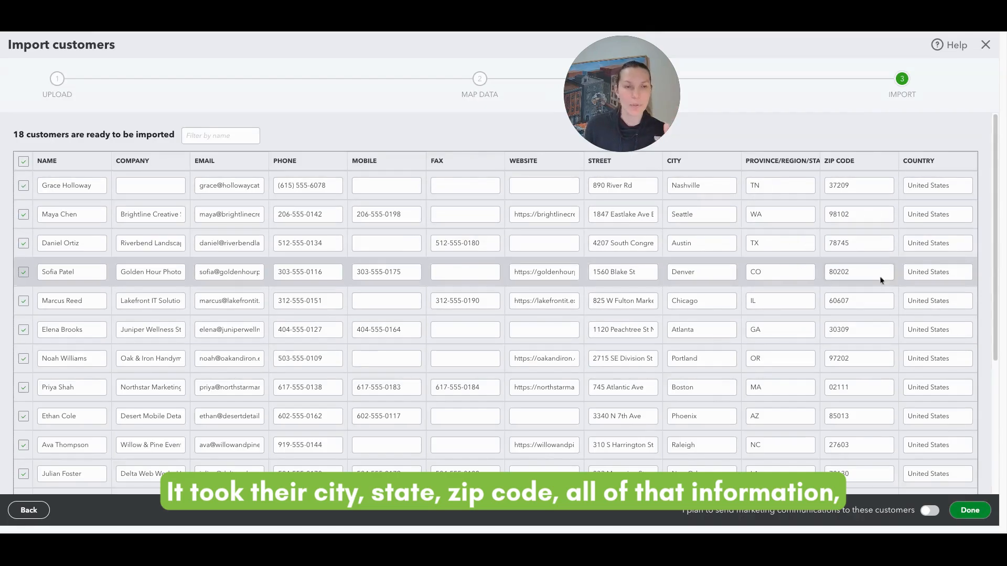
# Step: Check the customer rows in the import preview for blank email, mobile, fax and website fields
pyautogui.scroll(-1, 723, 229)
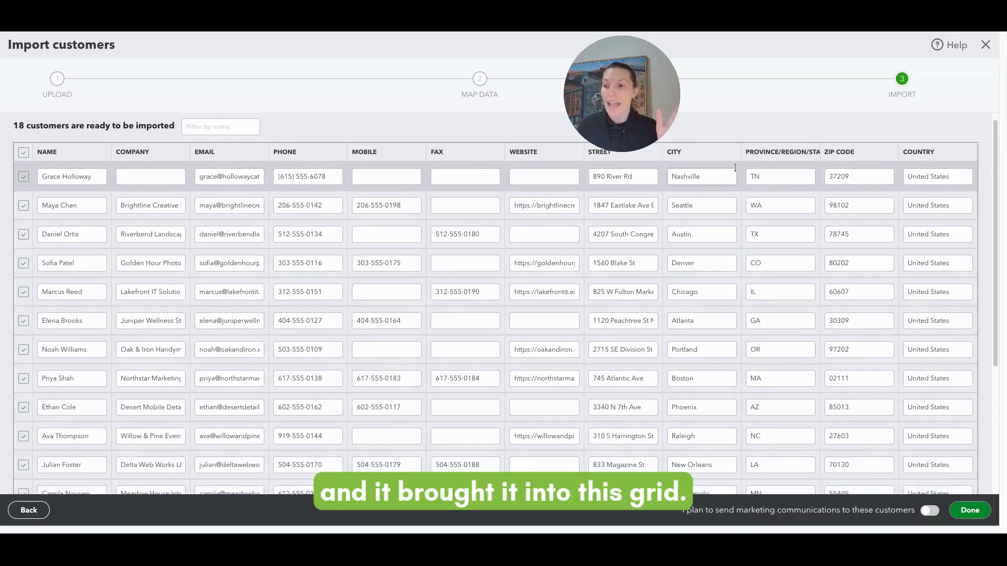
pyautogui.scroll(-4, 722, 229)
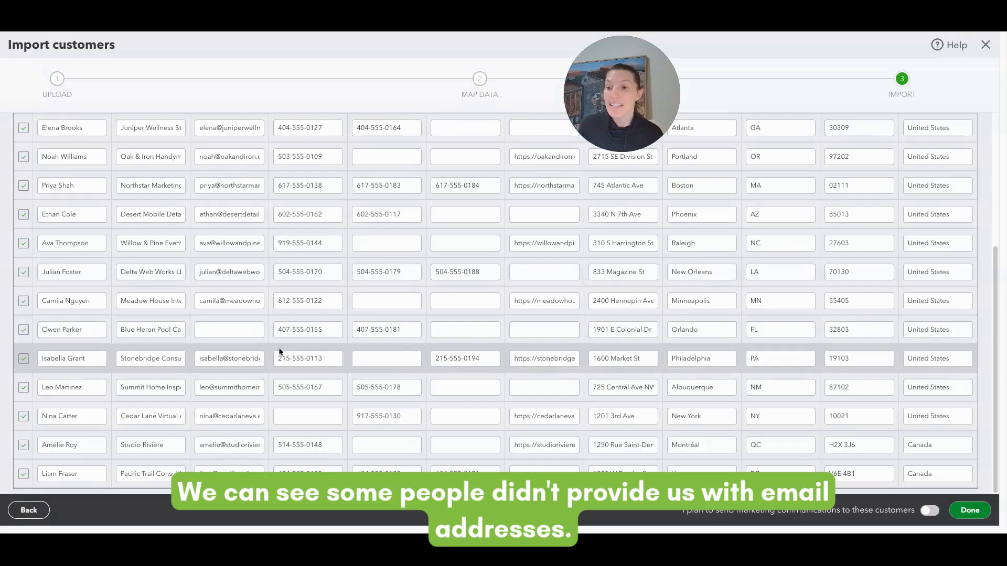
pyautogui.scroll(1, 227, 337)
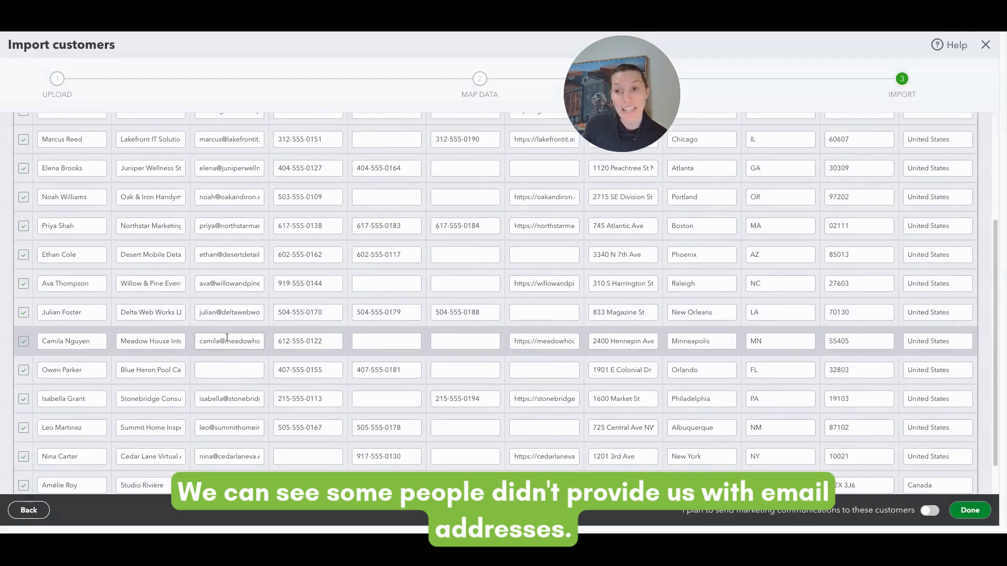
pyautogui.scroll(1, 227, 337)
pyautogui.scroll(-2, 241, 350)
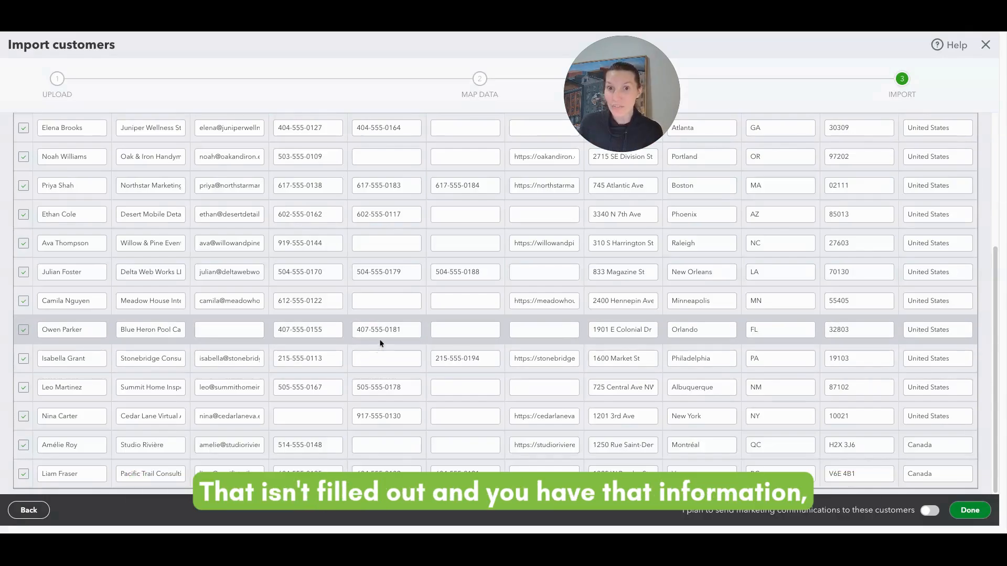
pyautogui.click(231, 328)
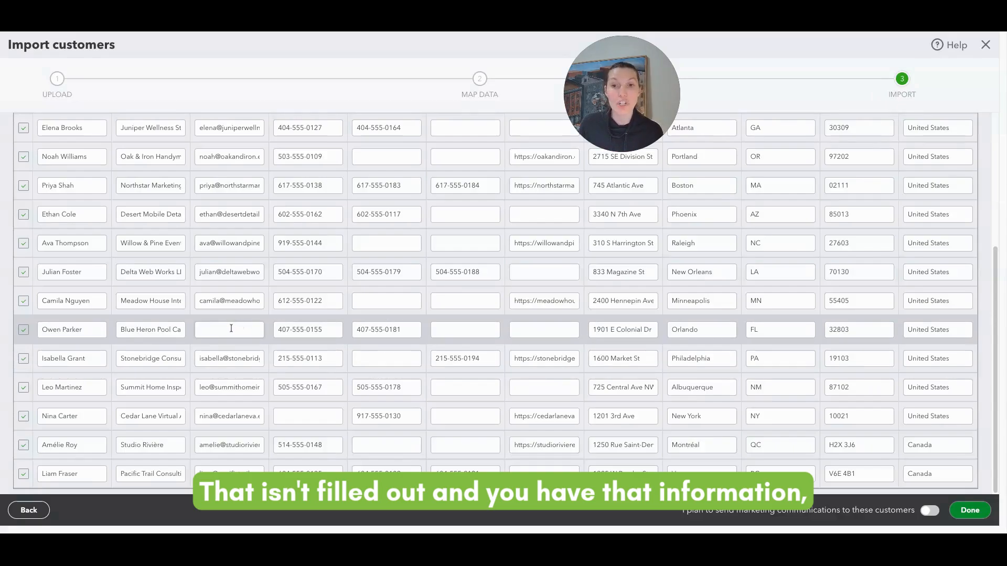
pyautogui.click(375, 305)
pyautogui.click(439, 329)
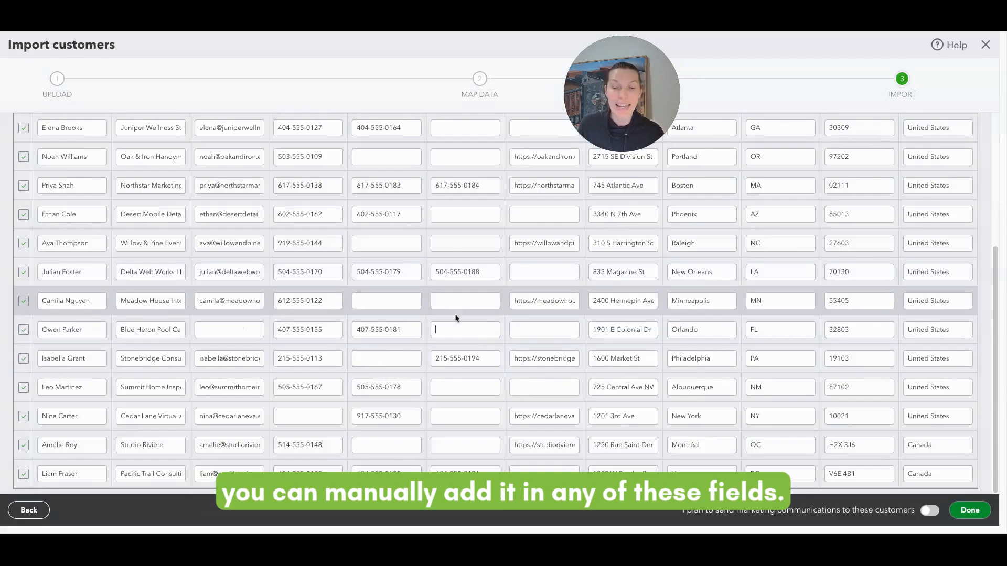
pyautogui.click(466, 306)
pyautogui.click(522, 329)
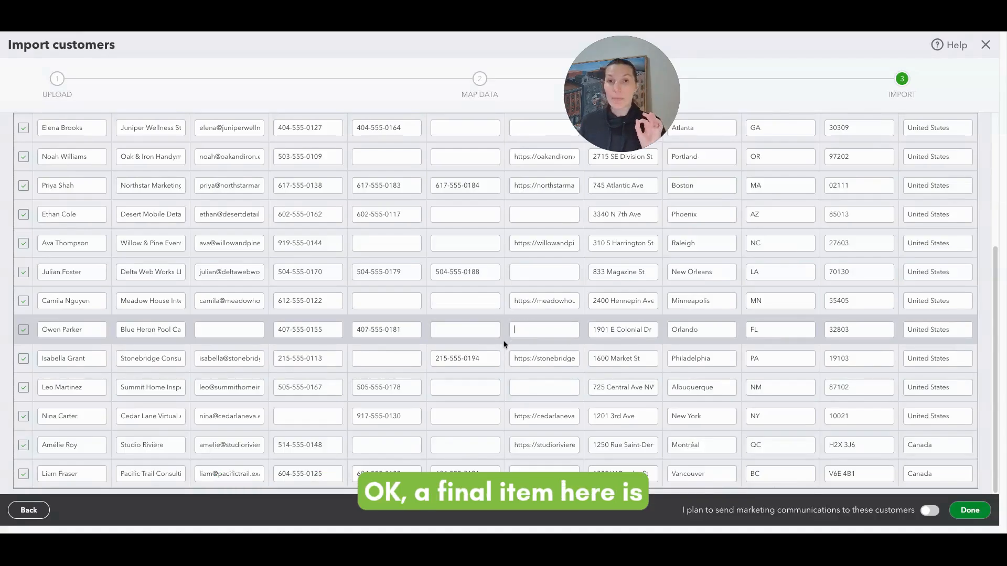
# Step: Check the import preview rows for duplicate customers and import all the selected customers
pyautogui.scroll(1, 501, 346)
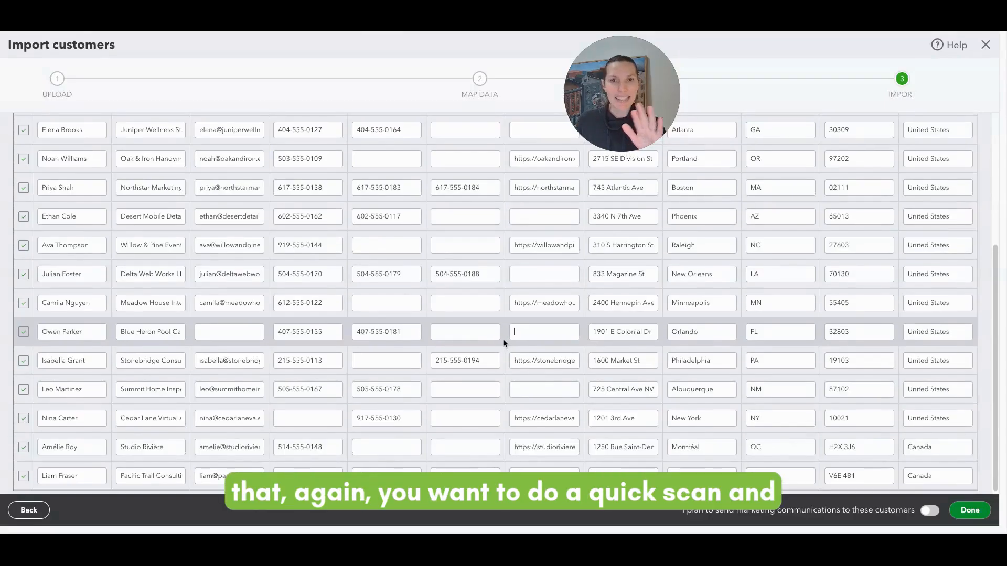
pyautogui.scroll(2, 497, 350)
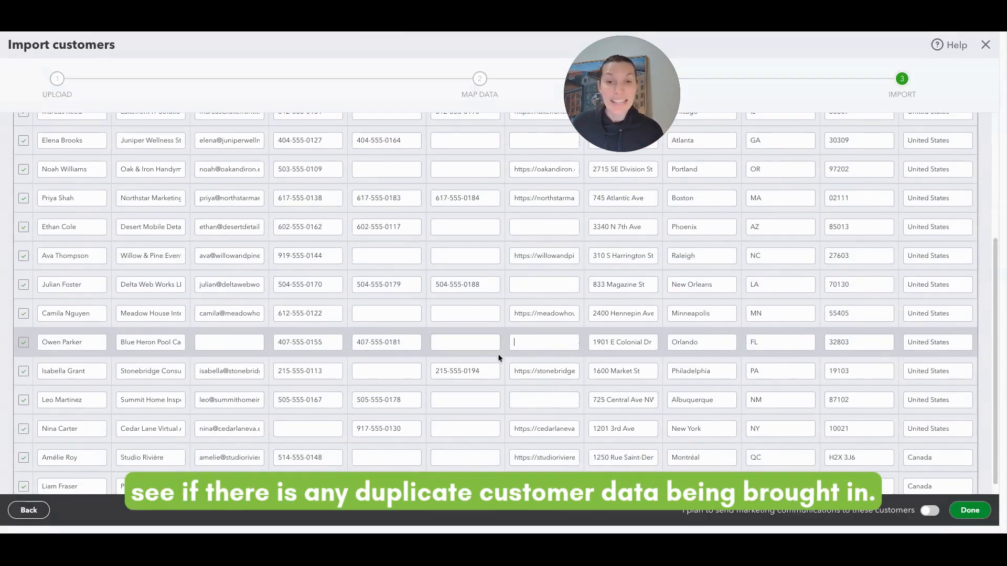
pyautogui.scroll(5, 502, 360)
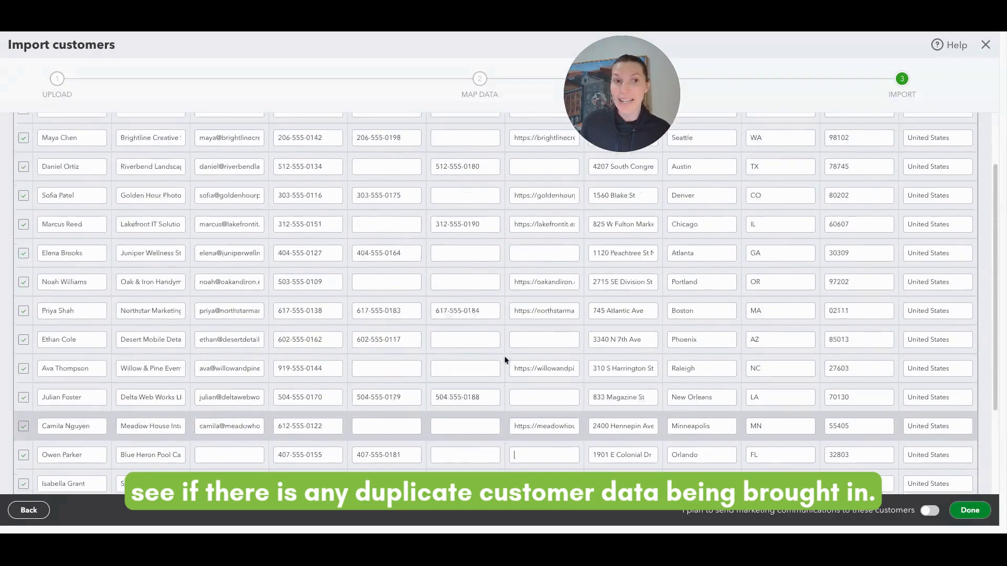
pyautogui.scroll(2, 505, 359)
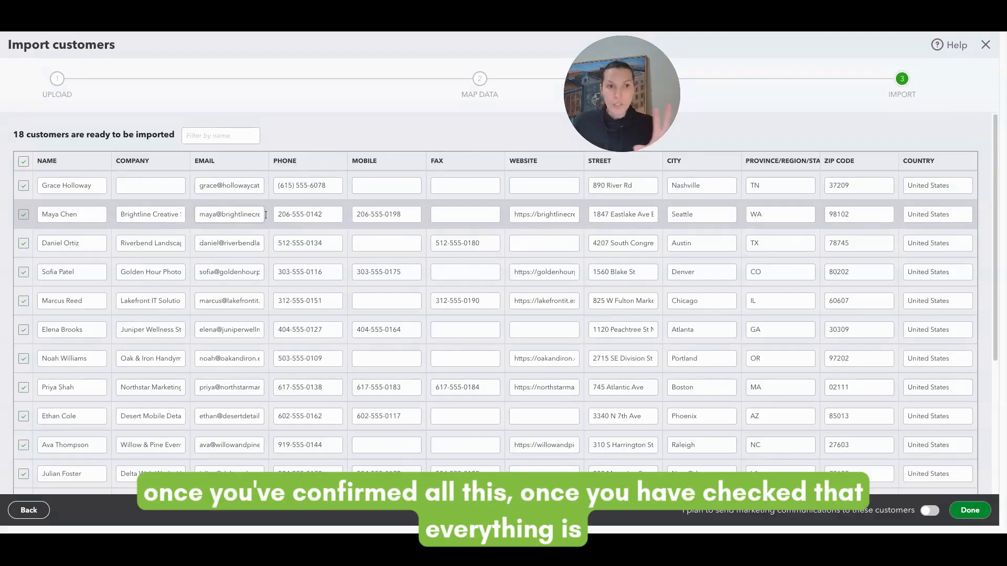
pyautogui.scroll(-3, 300, 303)
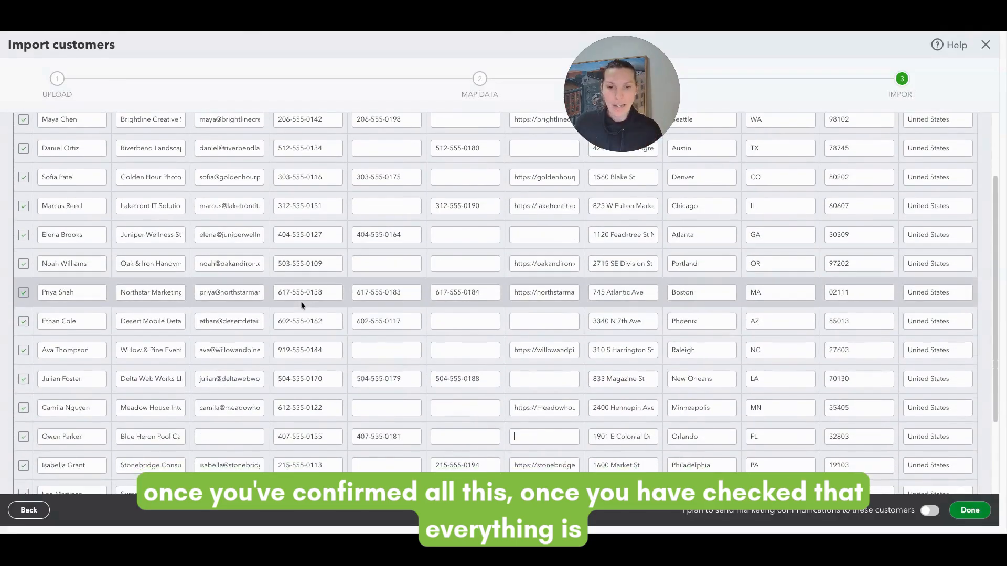
pyautogui.scroll(-1, 304, 302)
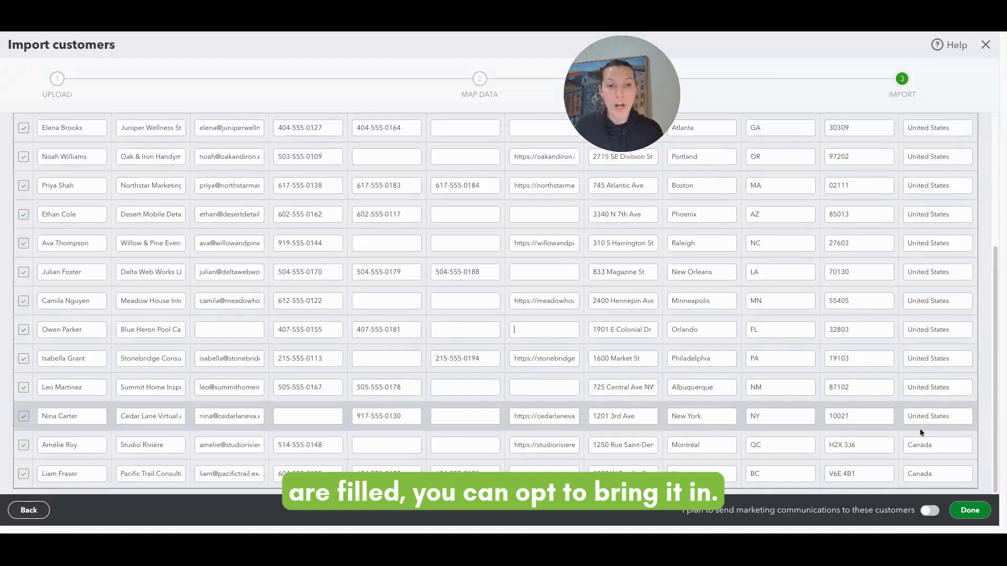
pyautogui.click(961, 512)
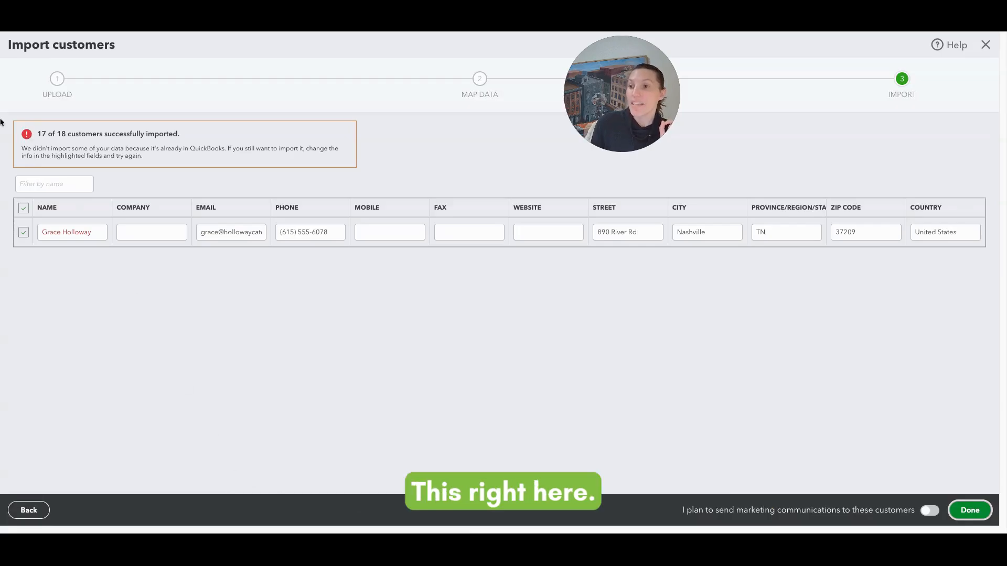
# Step: Read the notice about the record that was not imported, exclude that flagged customer and finish the import
pyautogui.moveTo(22, 147); pyautogui.dragTo(182, 157)
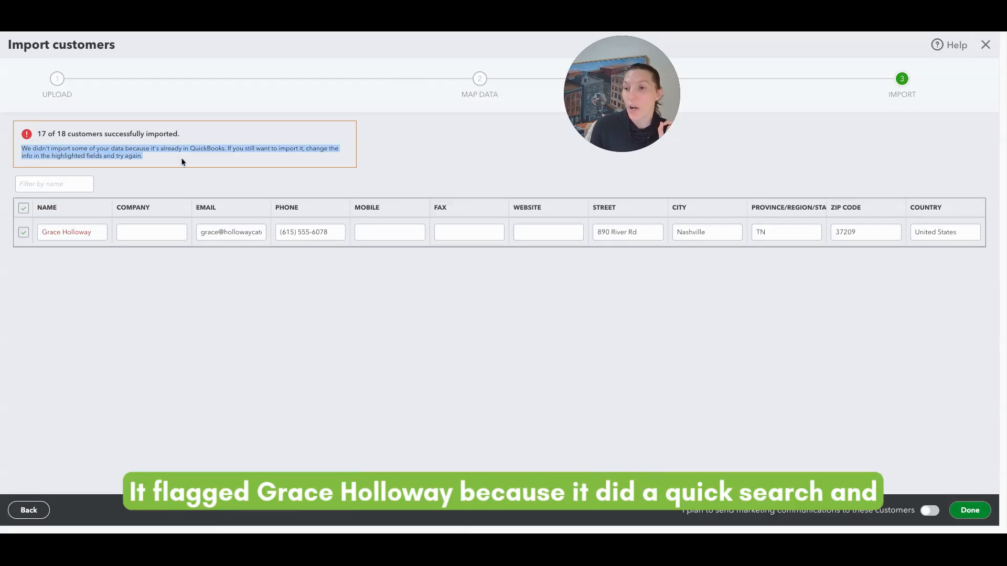
pyautogui.click(165, 326)
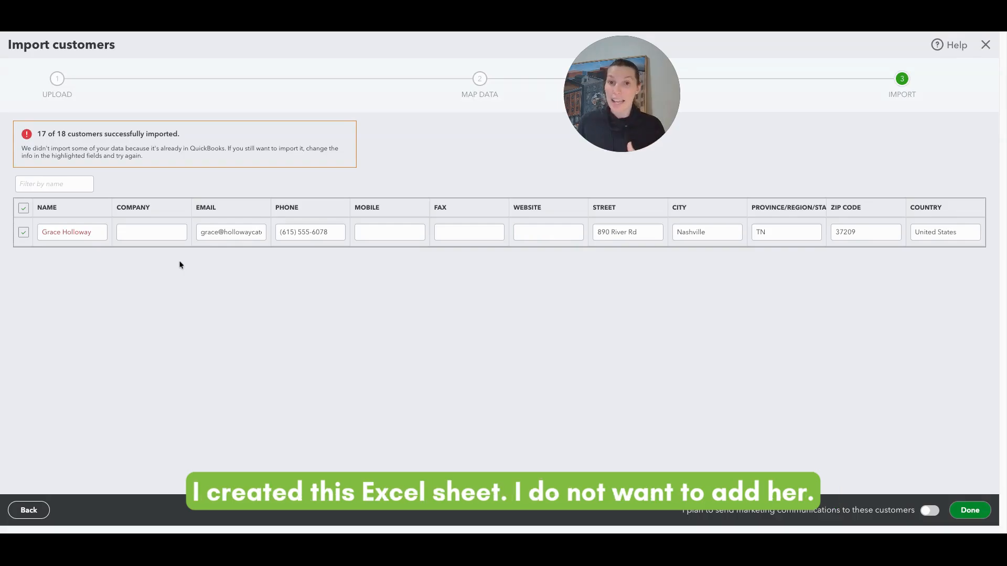
pyautogui.click(23, 232)
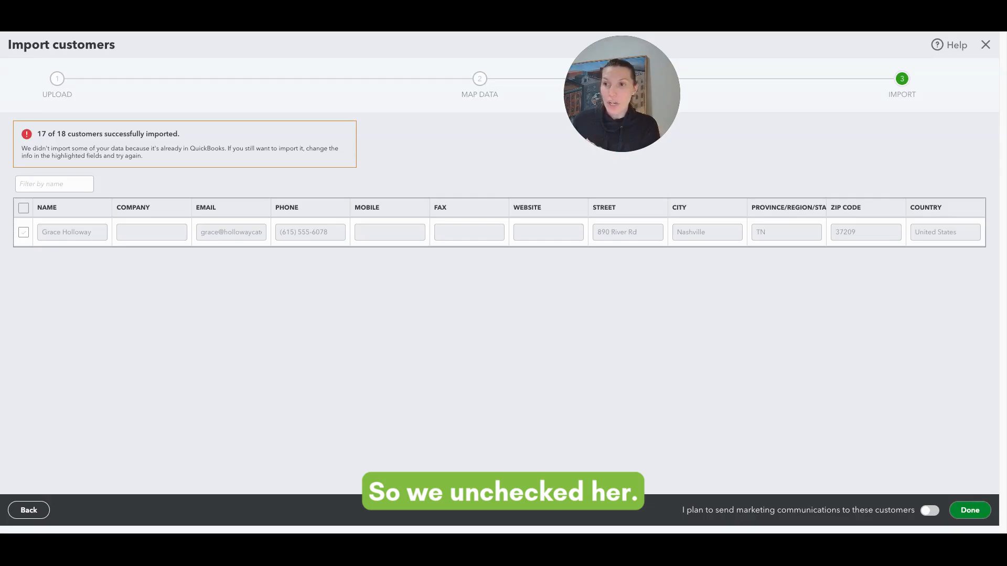
pyautogui.click(971, 511)
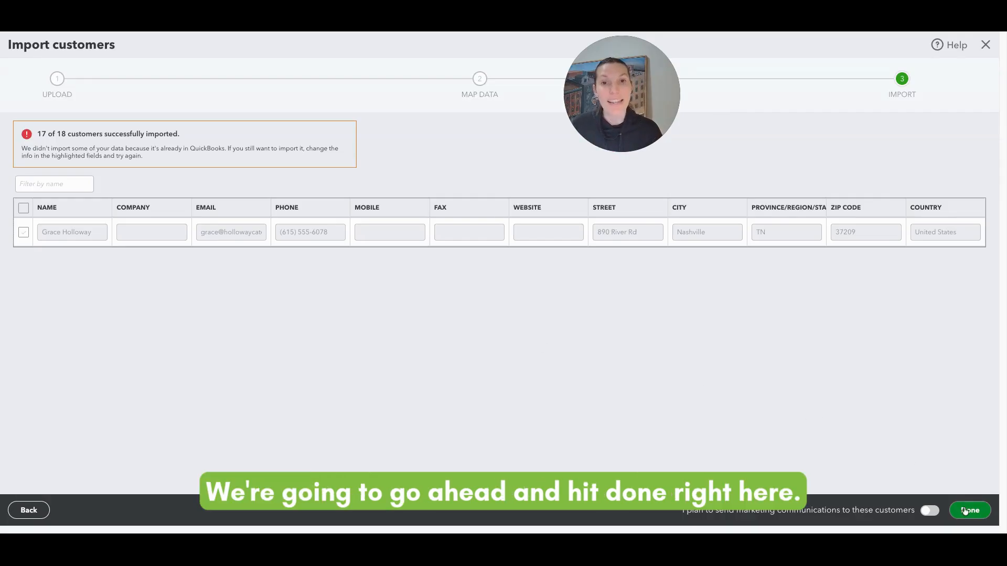
# Step: Look through the Customers list to verify that the customers from the Excel file were added
pyautogui.scroll(-8, 775, 411)
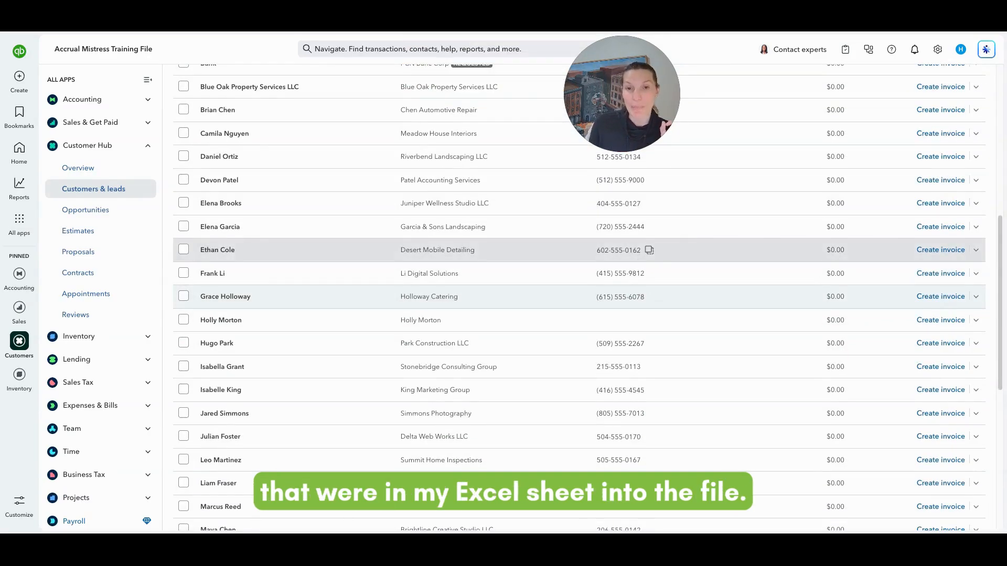
pyautogui.scroll(-4, 702, 298)
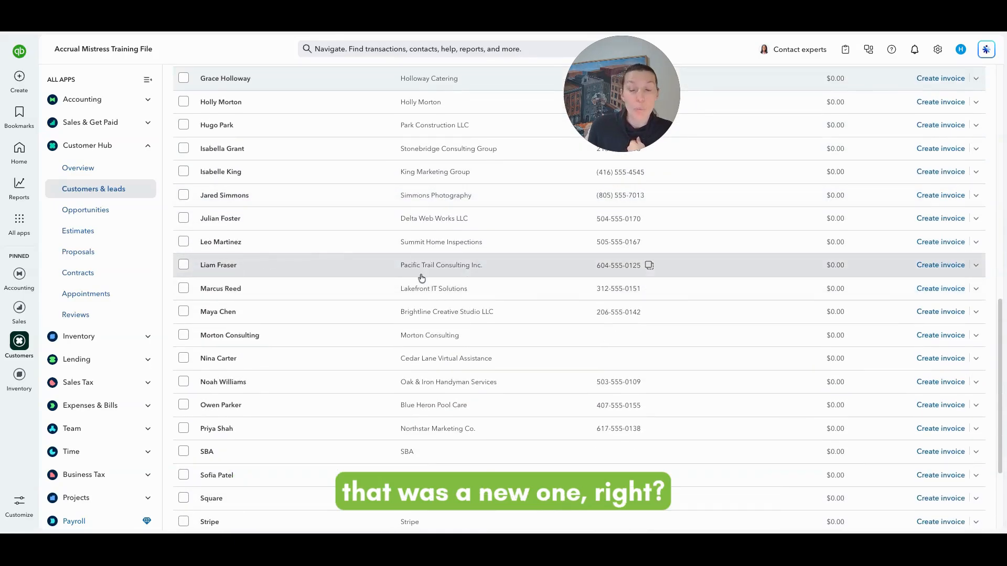
pyautogui.scroll(-1, 373, 282)
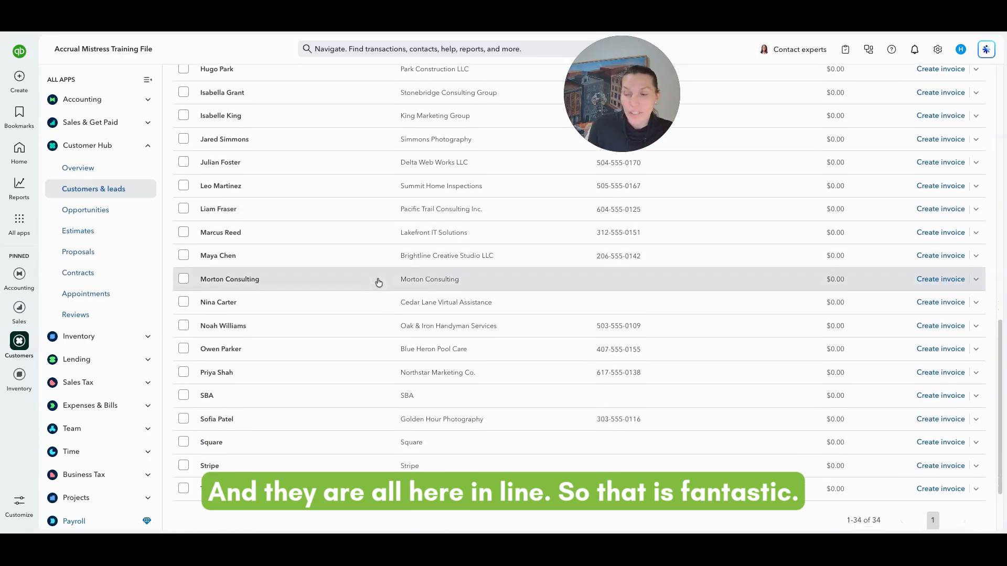
pyautogui.scroll(-2, 379, 283)
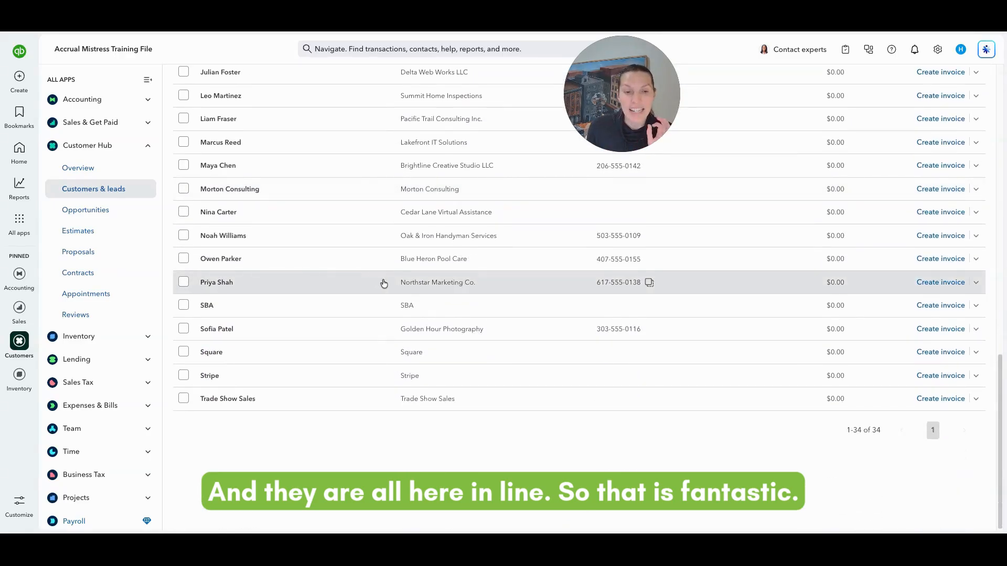
pyautogui.scroll(3, 384, 284)
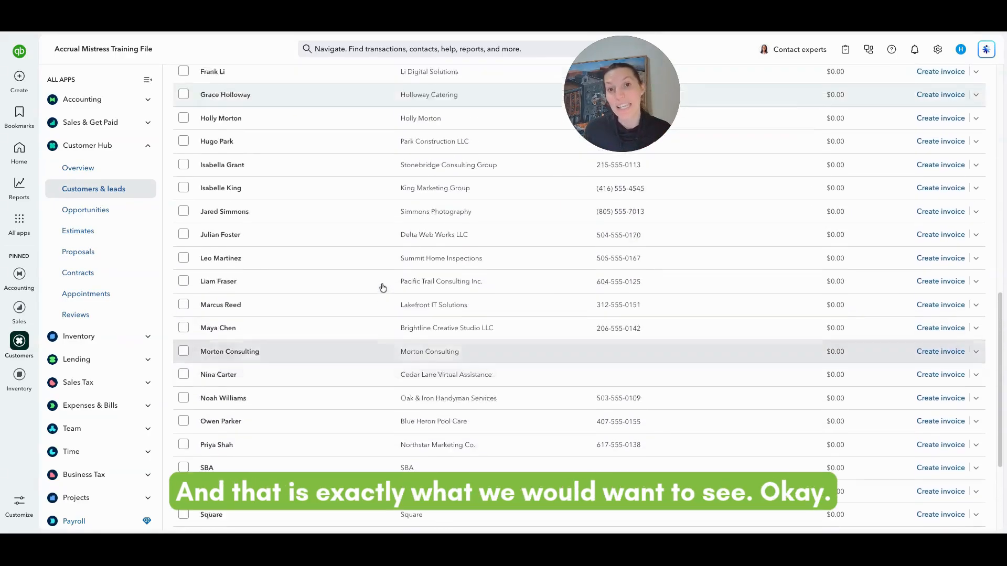
pyautogui.scroll(10, 383, 286)
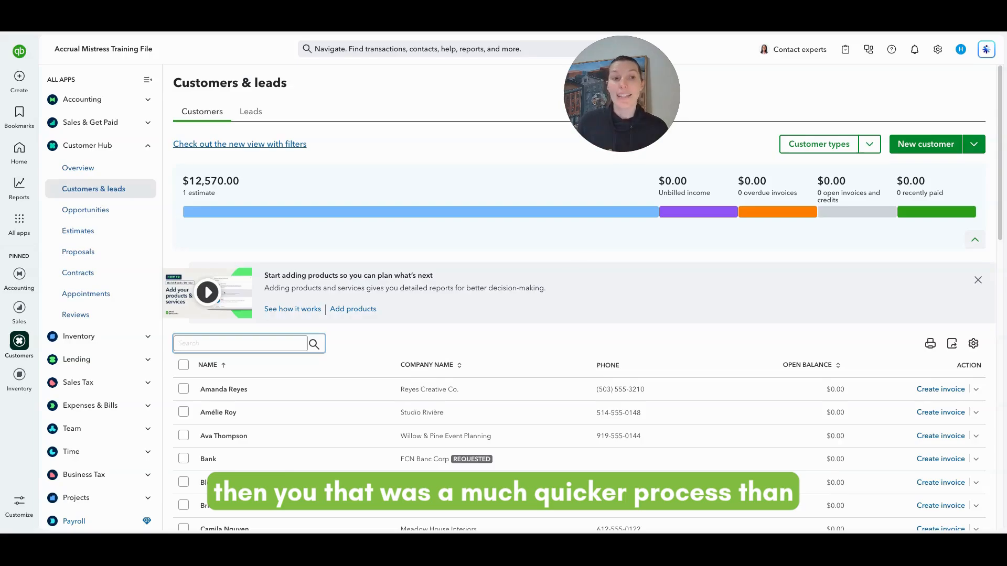
# Step: View the blank form for manually adding a new customer and close it without saving
pyautogui.click(926, 149)
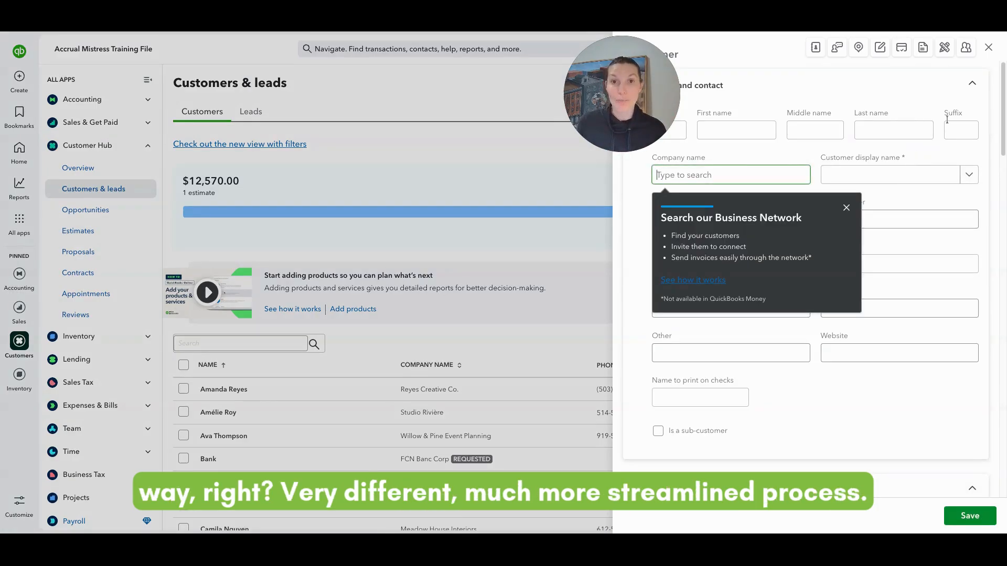
pyautogui.click(988, 48)
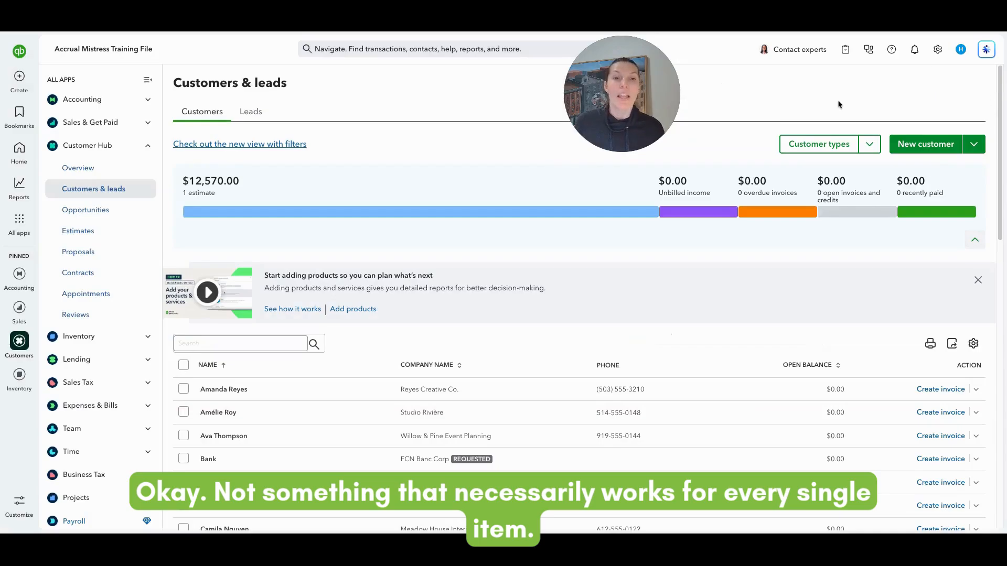